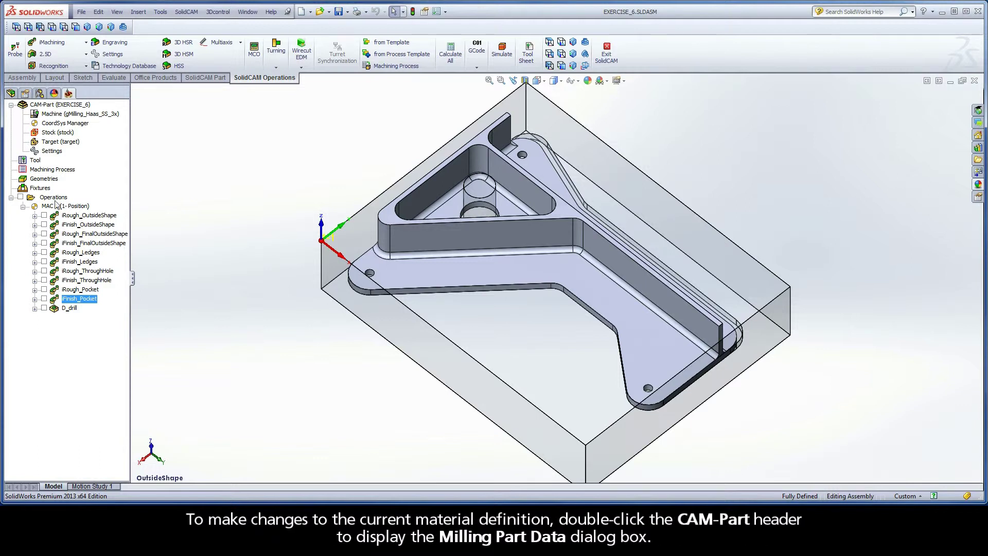
Step: Open the CAM-Part's Milling Part Data, showing the Haas_SS machine and Aluminum_100BHN-60HRB material
{"action": "double_click", "coordinate": [52, 105]}
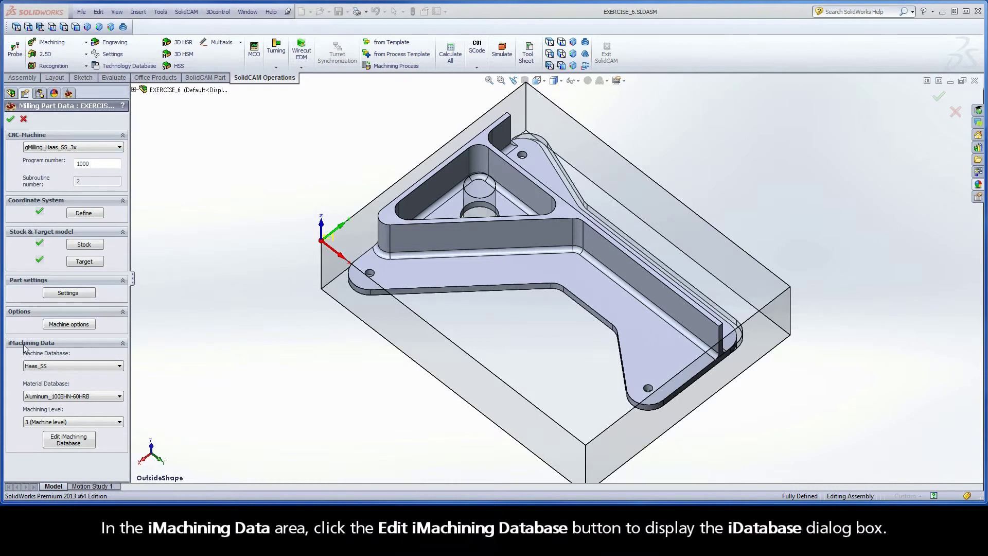
{"action": "left_click", "coordinate": [69, 441]}
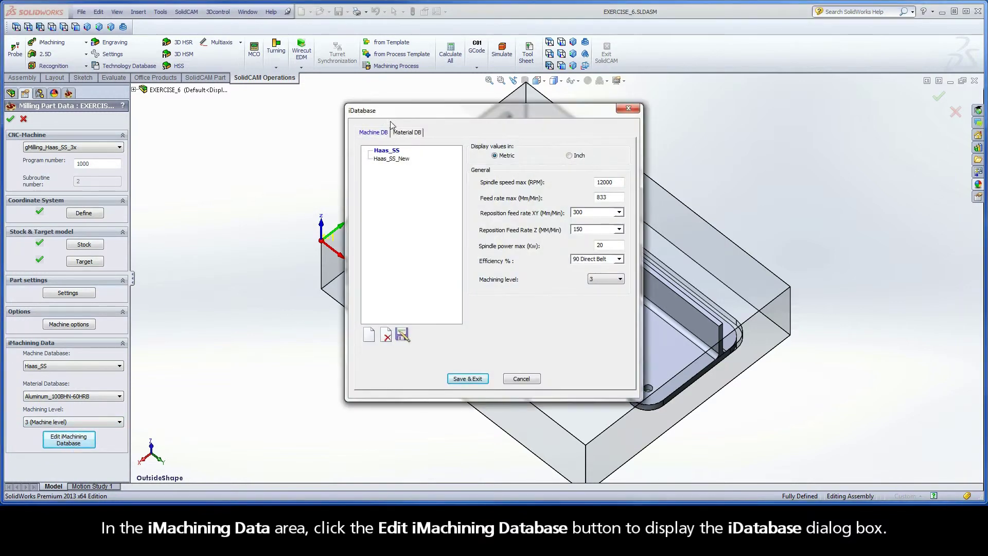
{"action": "left_click", "coordinate": [408, 134]}
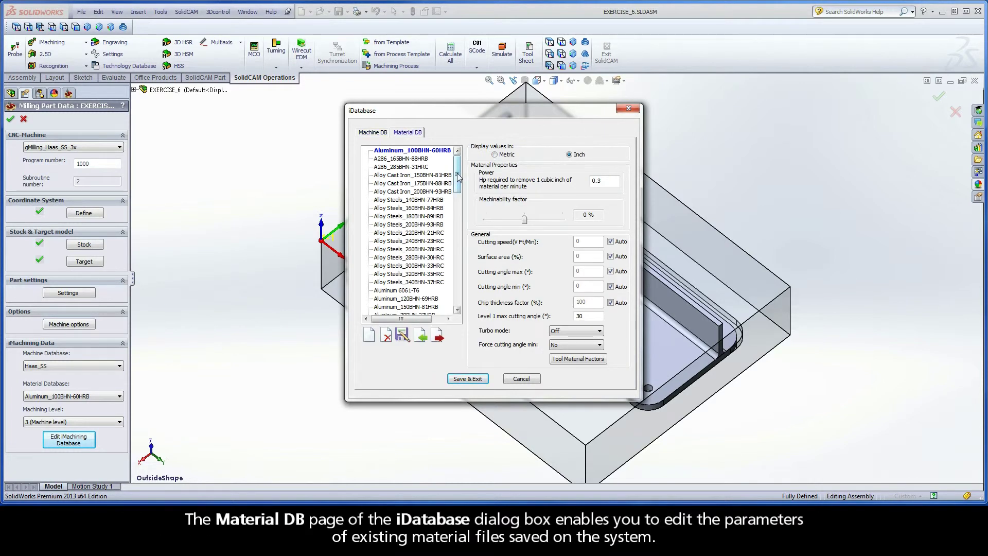
{"action": "mouse_move", "coordinate": [458, 176]}
{"action": "left_mouse_down"}
{"action": "mouse_move", "coordinate": [460, 279]}
{"action": "mouse_move", "coordinate": [461, 165]}
{"action": "left_mouse_up"}
{"action": "double_click", "coordinate": [596, 181]}
{"action": "left_click", "coordinate": [526, 220]}
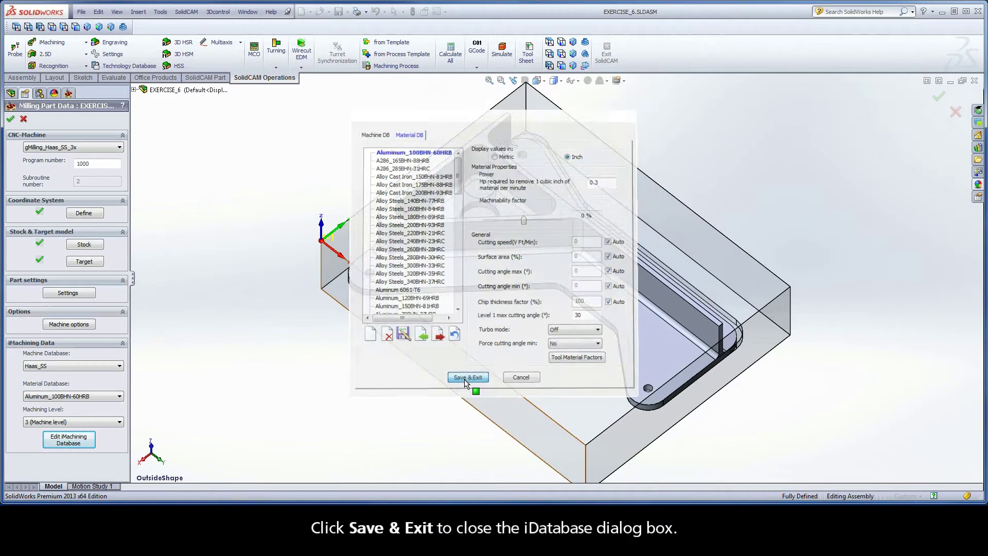
{"action": "left_click", "coordinate": [465, 379]}
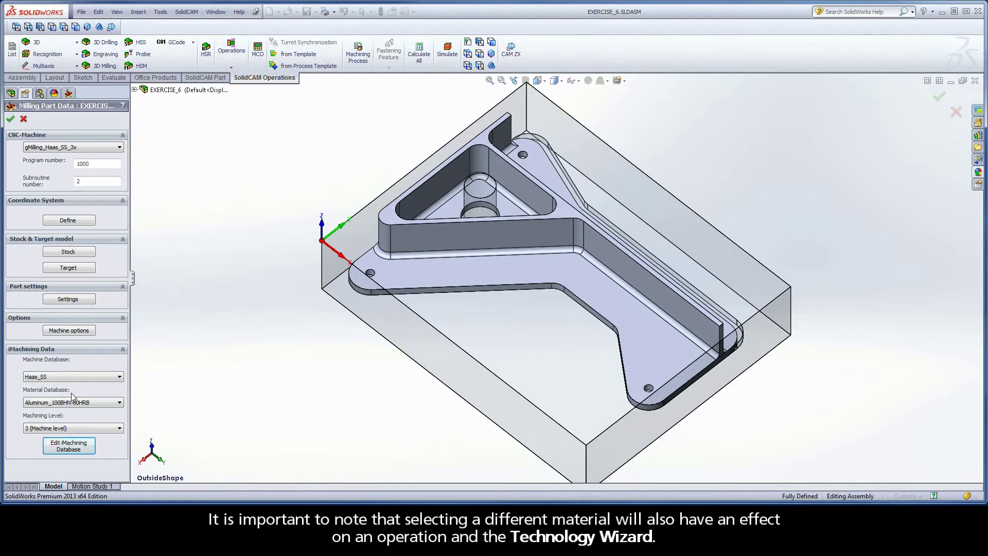
Step: Change the iMachining Material Database from Aluminum_100BHN-60HRB to Titanium_Ti
{"action": "left_click", "coordinate": [119, 404]}
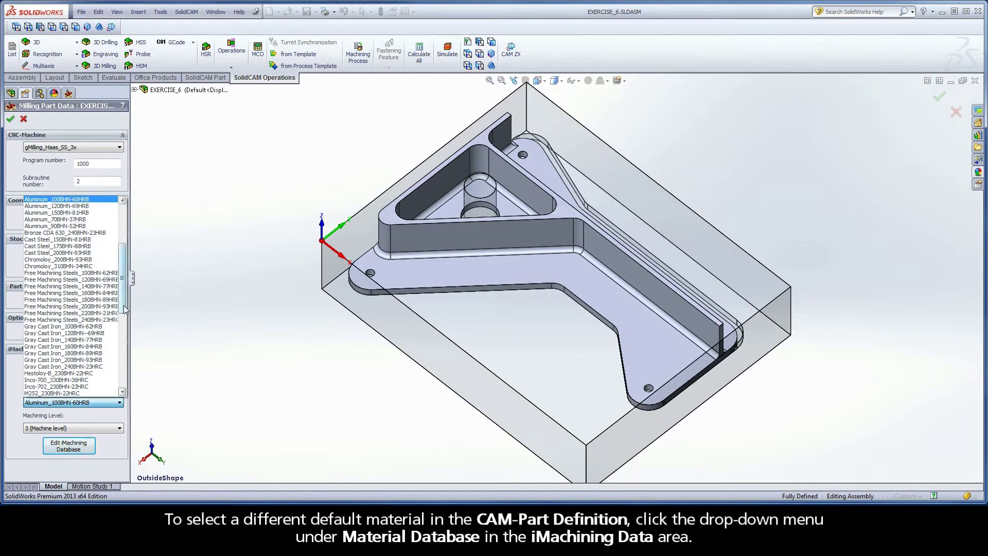
{"action": "left_click_drag", "start_coordinate": [123, 307], "coordinate": [122, 390]}
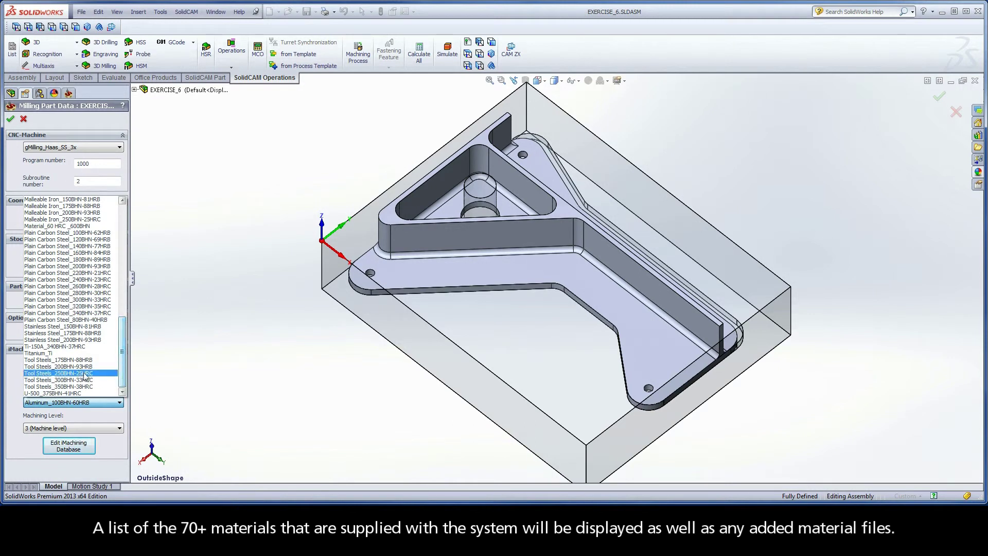
{"action": "left_click", "coordinate": [57, 354]}
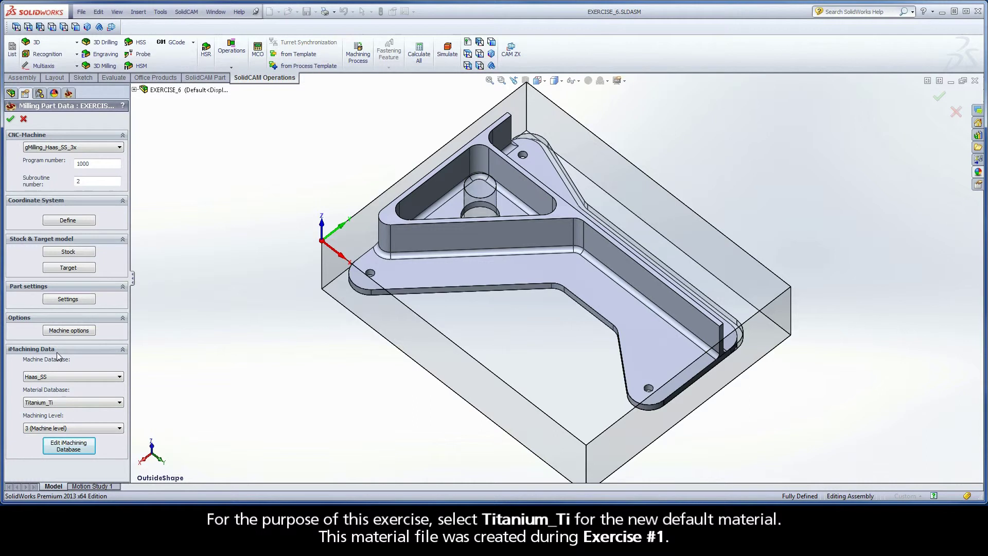
Step: Confirm the part data and update Titanium_Ti in all operations and tools, acknowledging the synchronization warning
{"action": "left_click", "coordinate": [11, 119]}
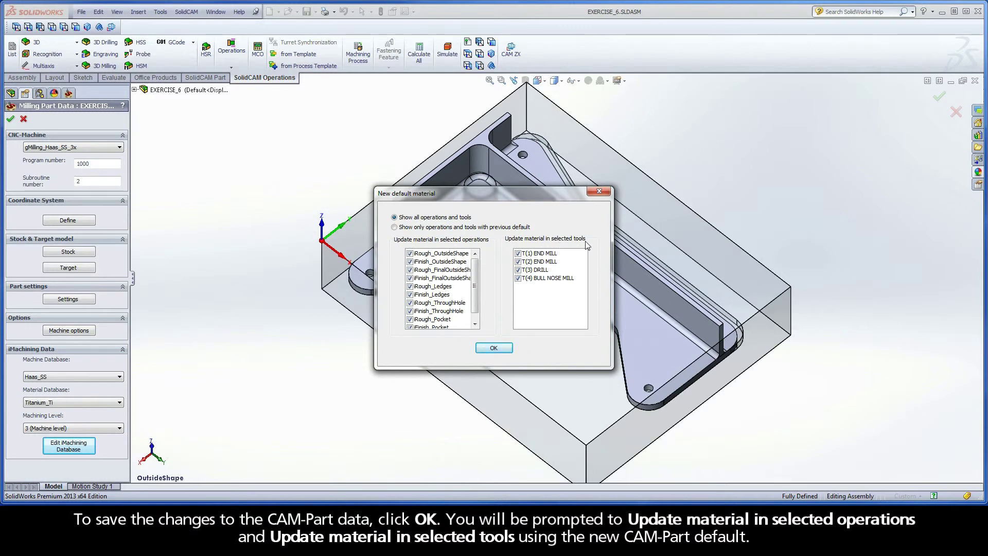
{"action": "left_click", "coordinate": [494, 348]}
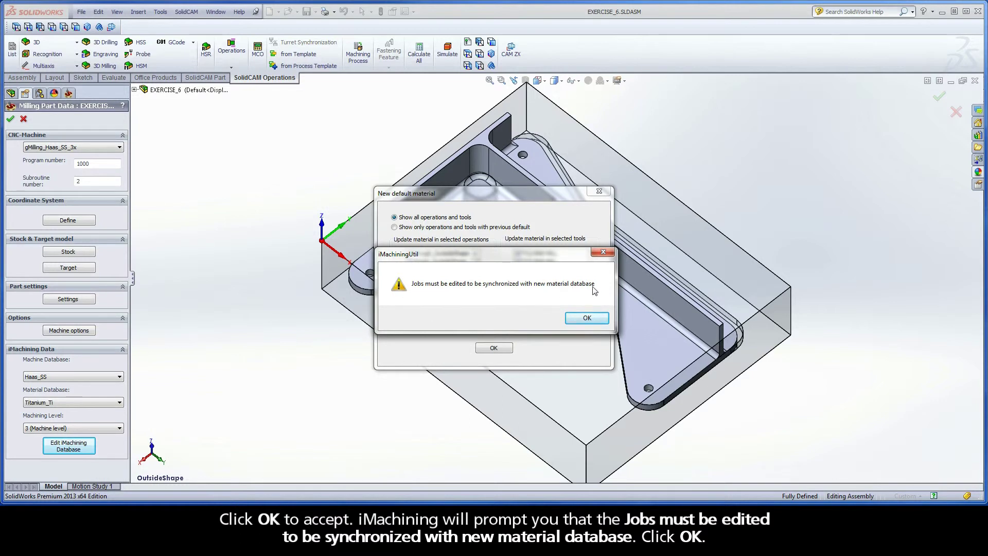
{"action": "left_click", "coordinate": [587, 319]}
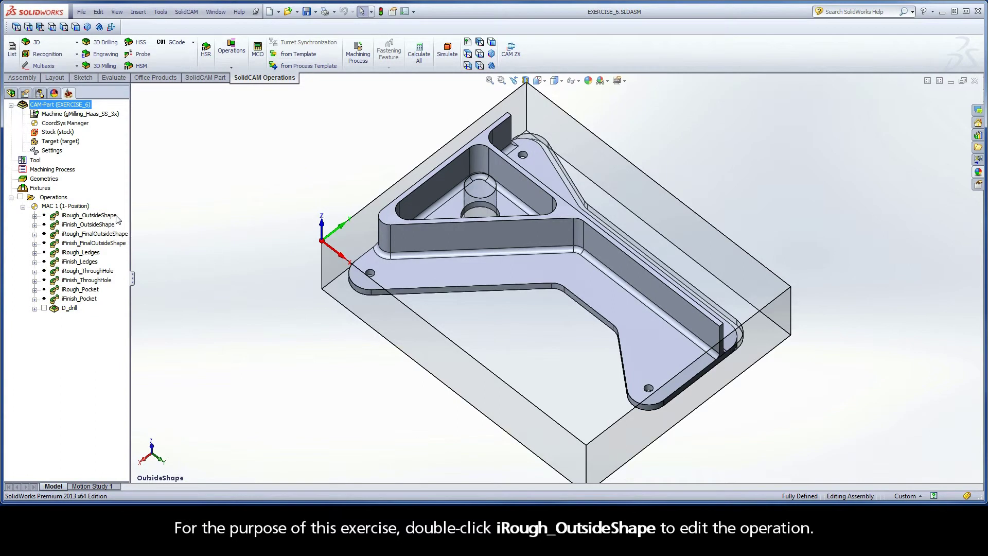
Step: Sync iRough_OutsideShape with the Wizard's Titanium cutting data (V 603 m/min) and save and calculate
{"action": "double_click", "coordinate": [97, 215]}
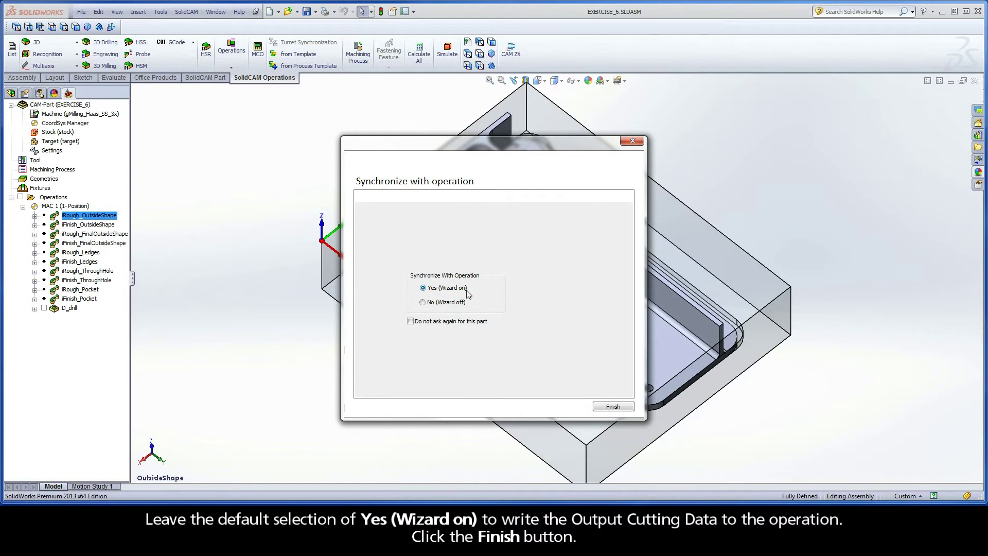
{"action": "left_click", "coordinate": [613, 407]}
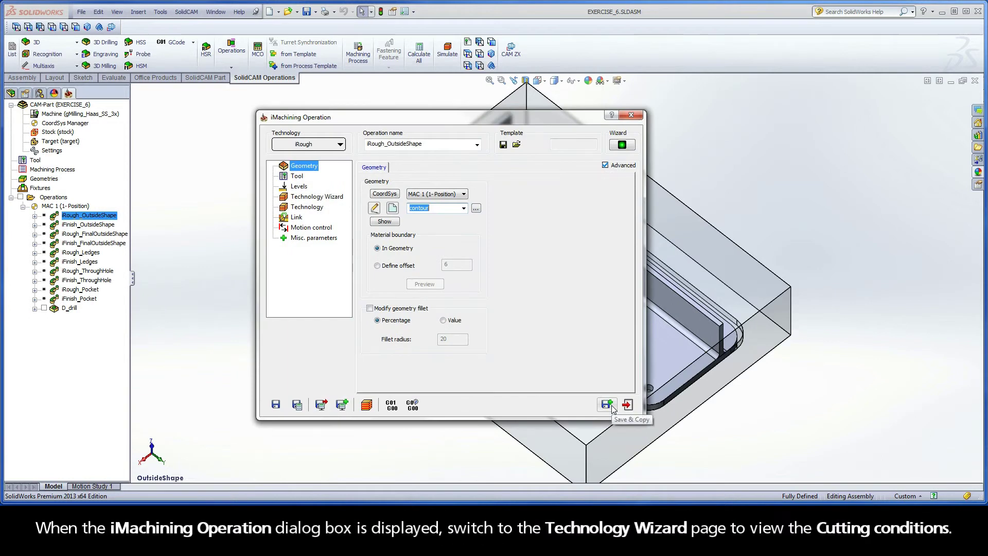
{"action": "left_click", "coordinate": [316, 197]}
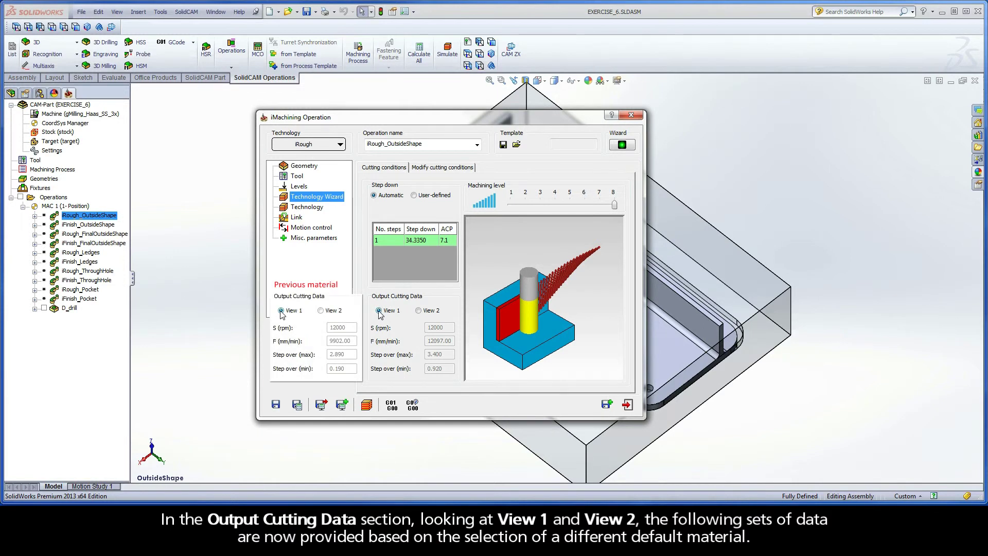
{"action": "left_click", "coordinate": [419, 311]}
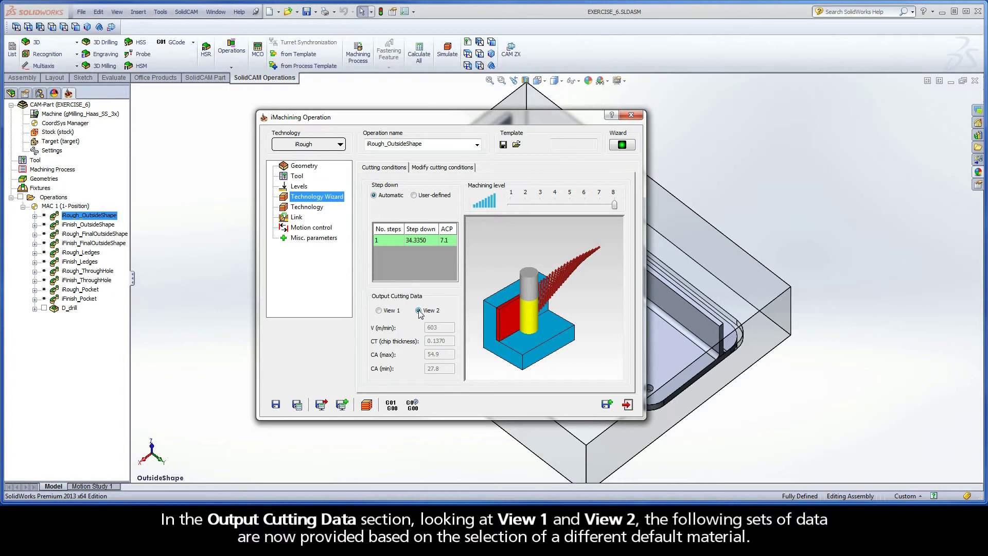
{"action": "left_click", "coordinate": [298, 406]}
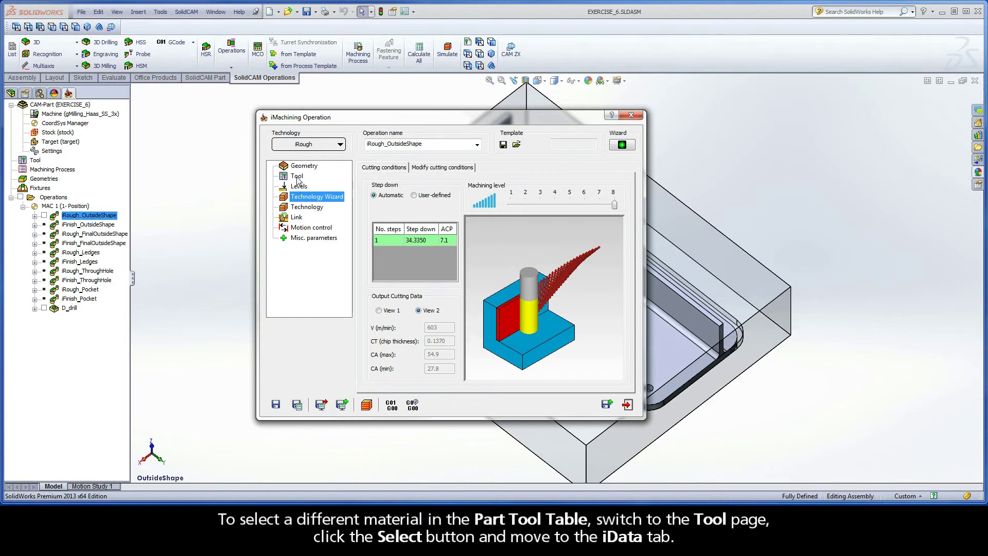
Step: Verify tool 1's iData in the Part Tool Table uses Titanium_Ti, then cancel without changes
{"action": "left_click", "coordinate": [297, 177]}
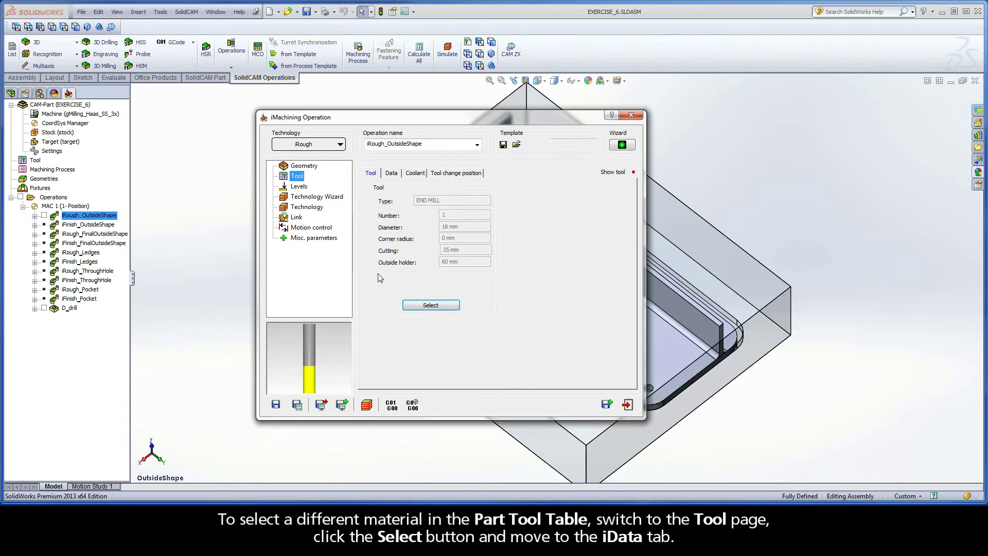
{"action": "left_click", "coordinate": [430, 306]}
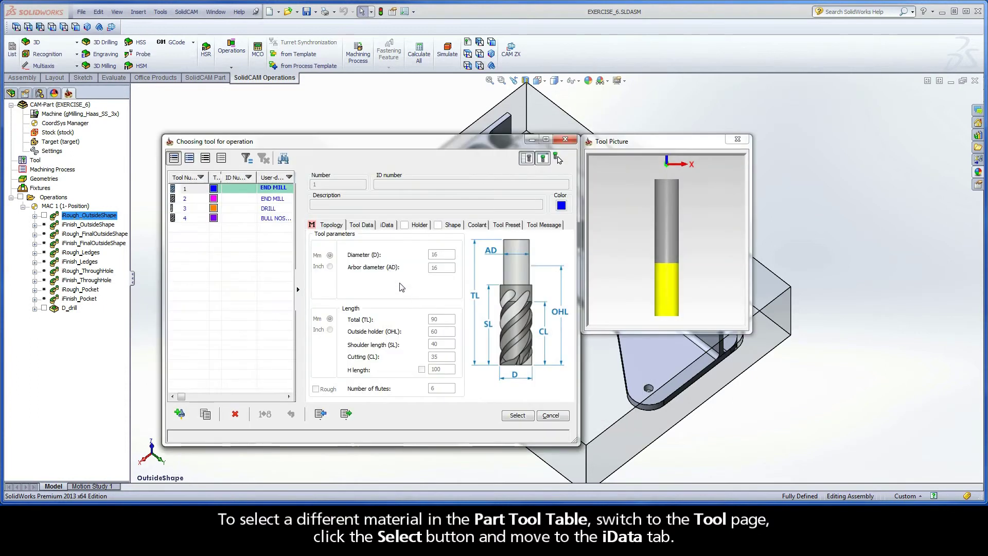
{"action": "left_click", "coordinate": [388, 226]}
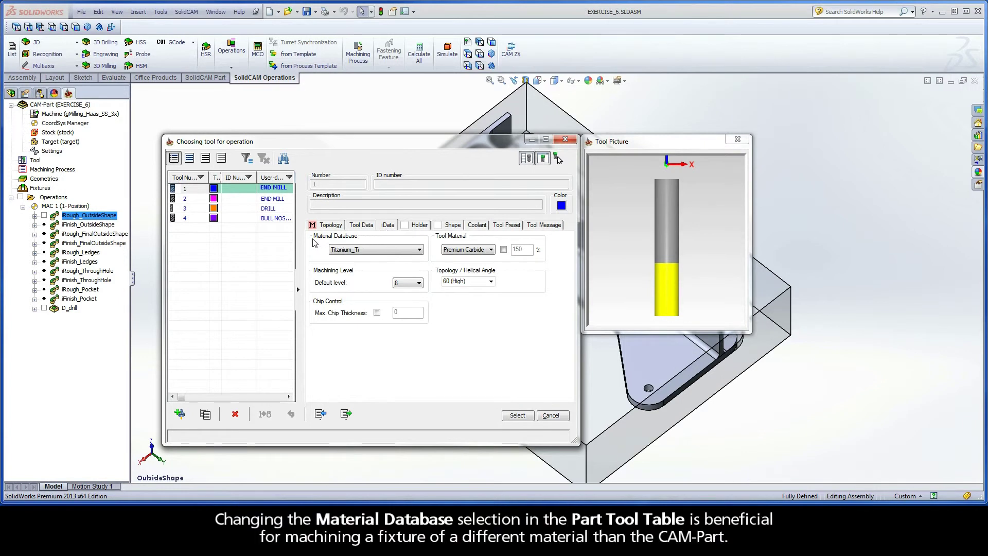
{"action": "left_click", "coordinate": [371, 250]}
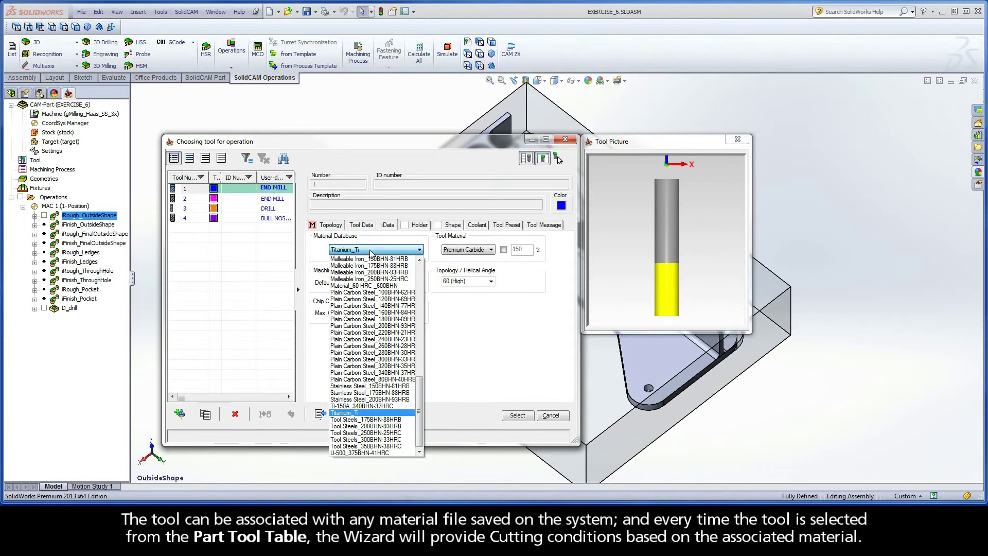
{"action": "left_click", "coordinate": [371, 252]}
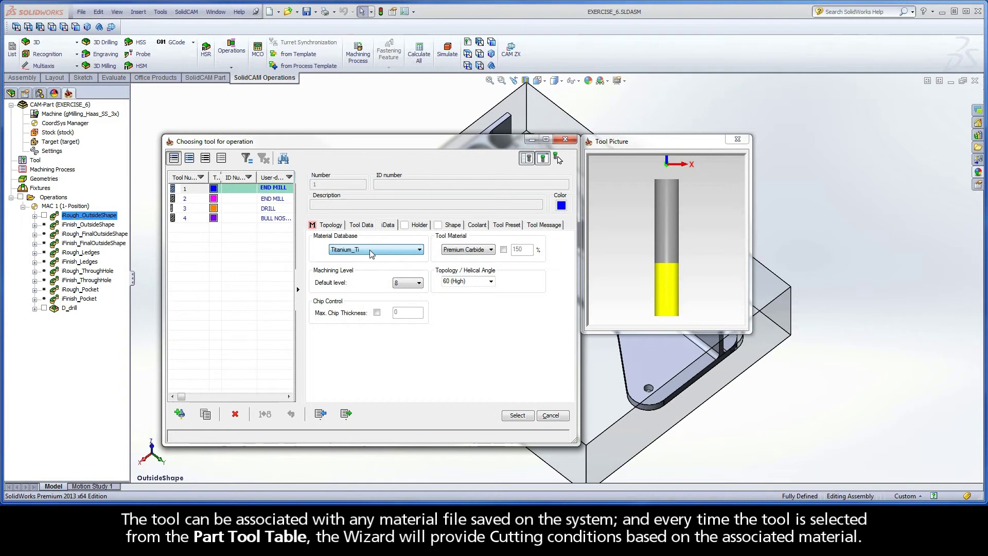
{"action": "left_click", "coordinate": [550, 416]}
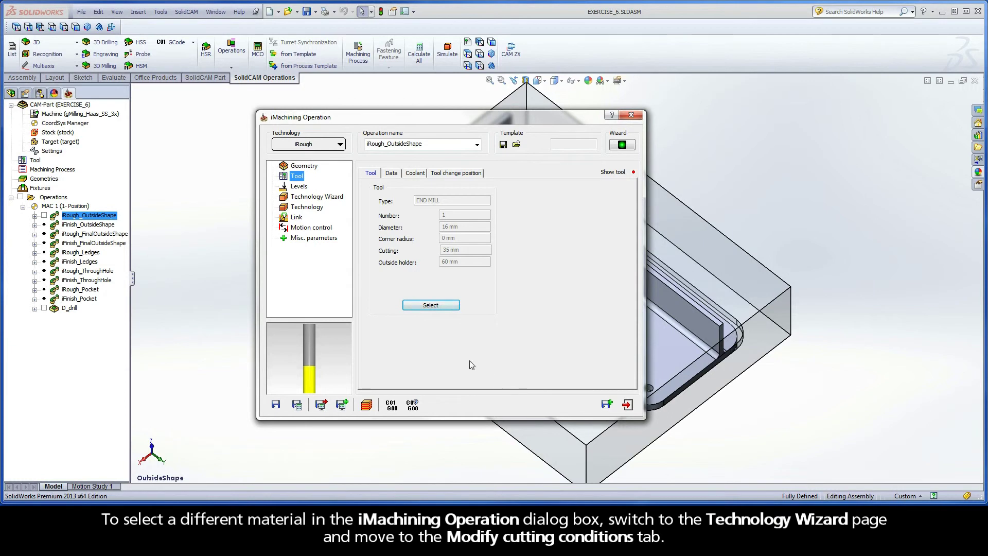
Step: Keep Titanium_Ti as the Modify cutting conditions material and exit iRough_OutsideShape
{"action": "left_click", "coordinate": [309, 197]}
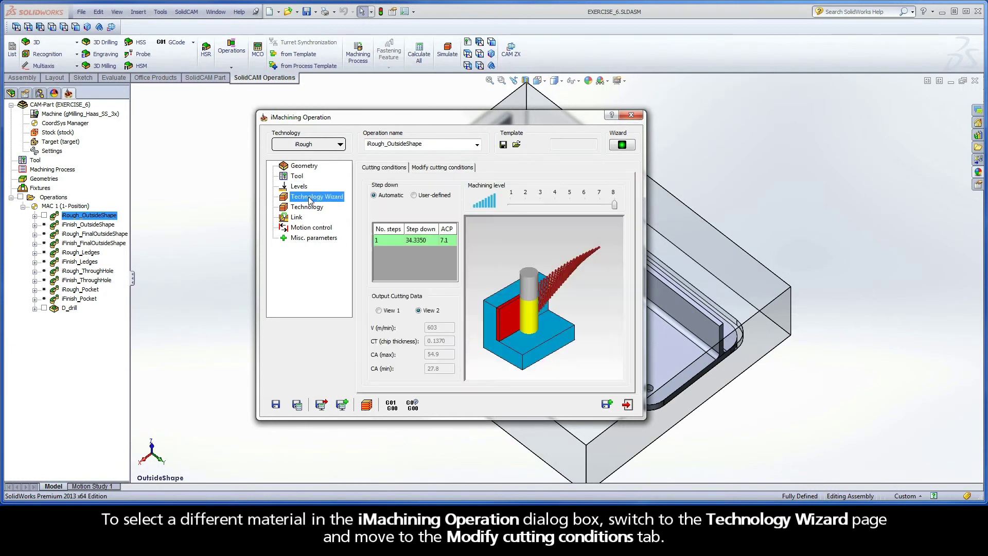
{"action": "left_click", "coordinate": [440, 170]}
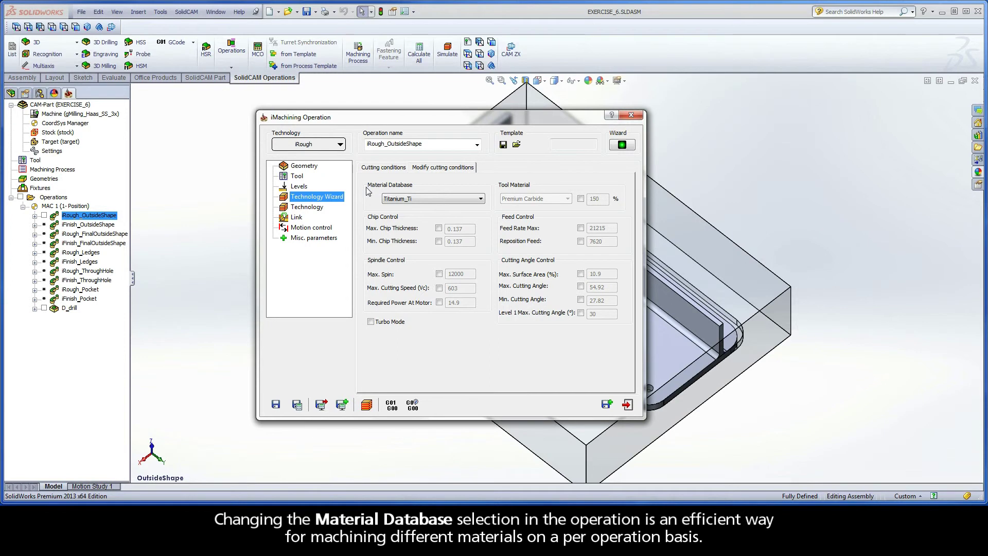
{"action": "left_click", "coordinate": [424, 200]}
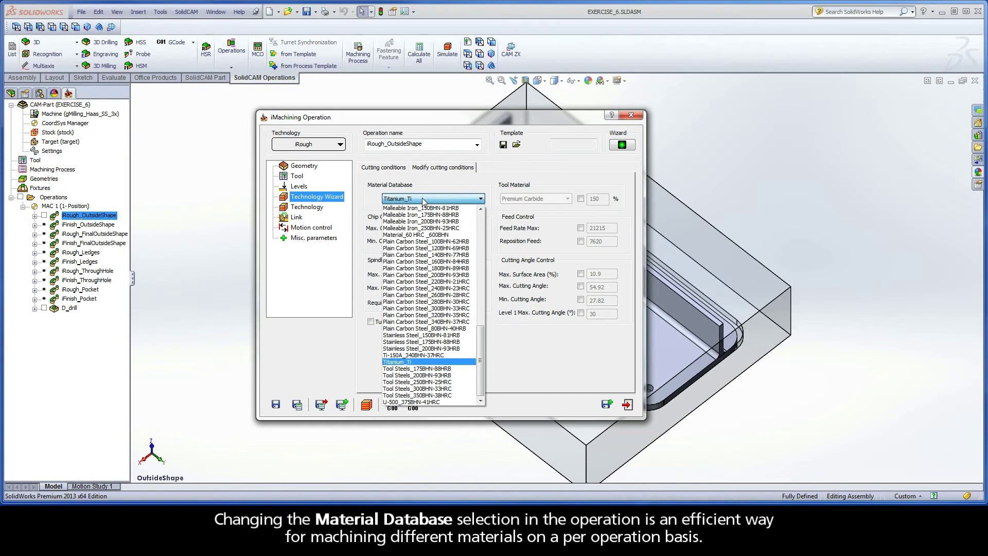
{"action": "left_click", "coordinate": [423, 199]}
{"action": "left_click", "coordinate": [628, 406]}
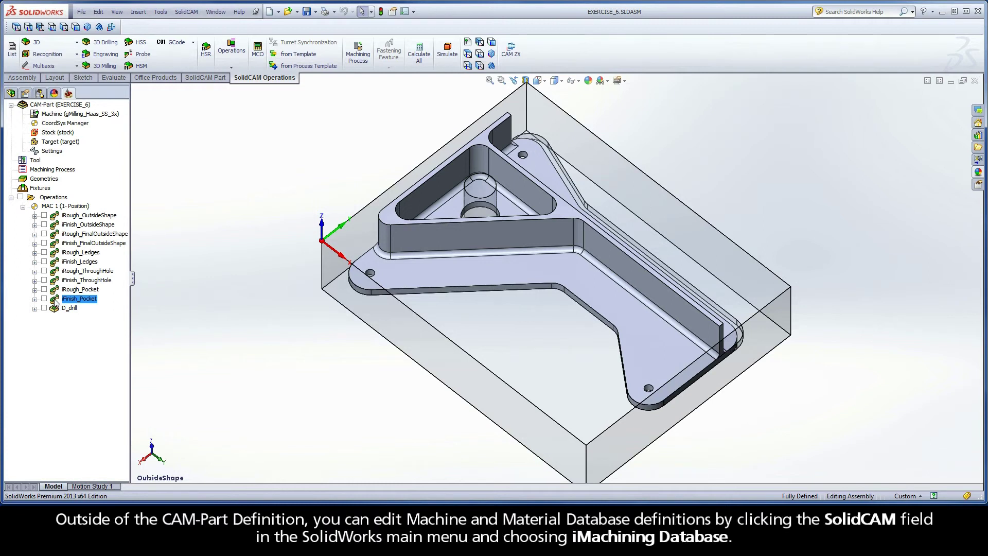
{"action": "left_click", "coordinate": [186, 12]}
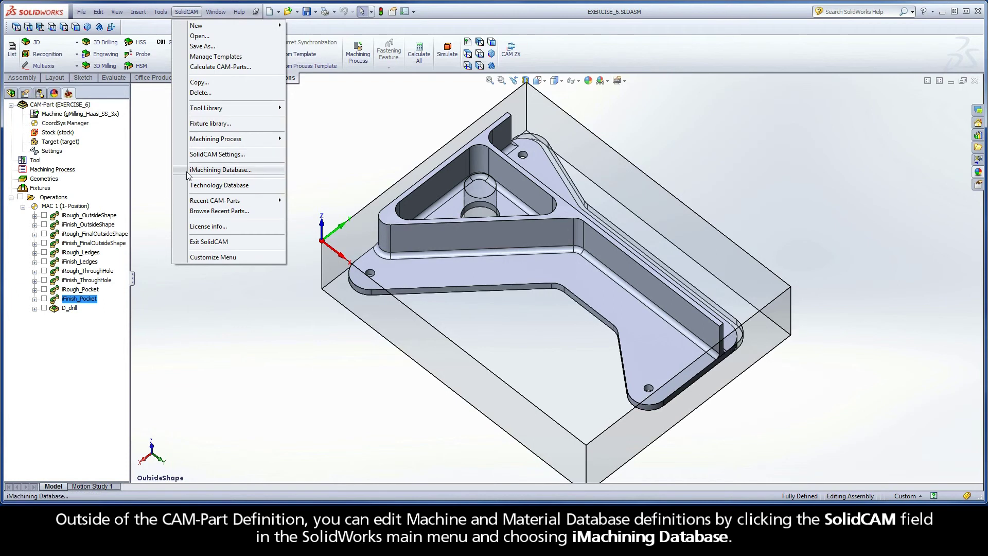
{"action": "left_click", "coordinate": [246, 170]}
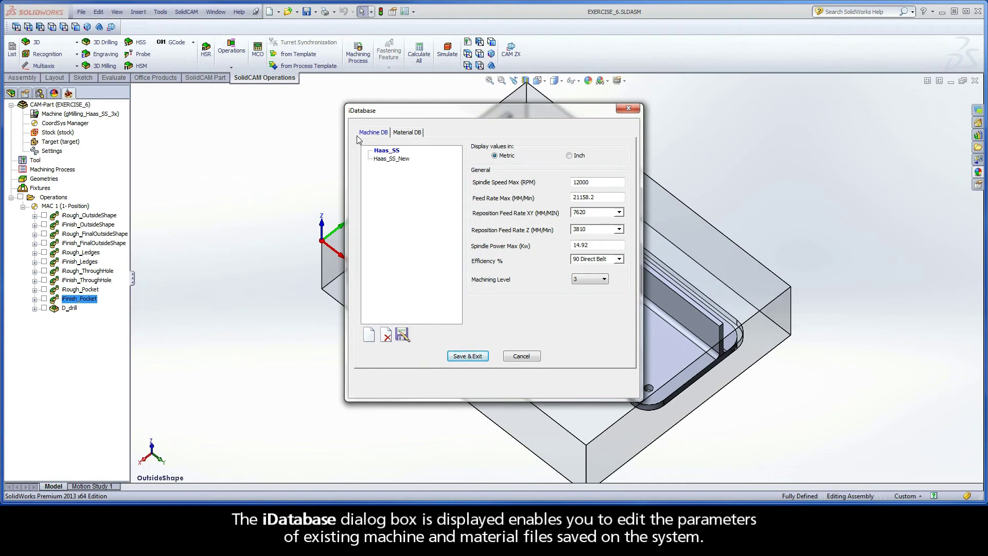
{"action": "left_click", "coordinate": [408, 133]}
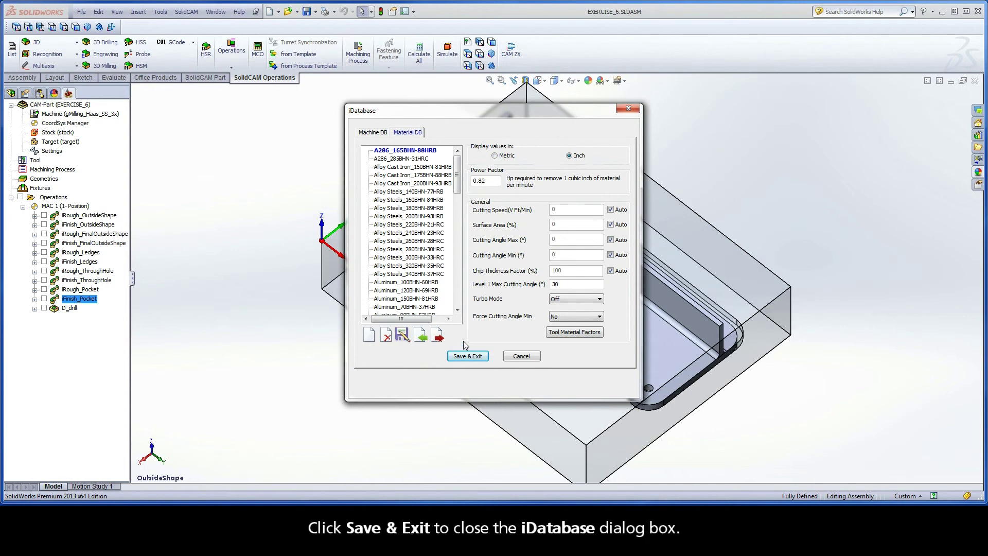
{"action": "left_click", "coordinate": [469, 356]}
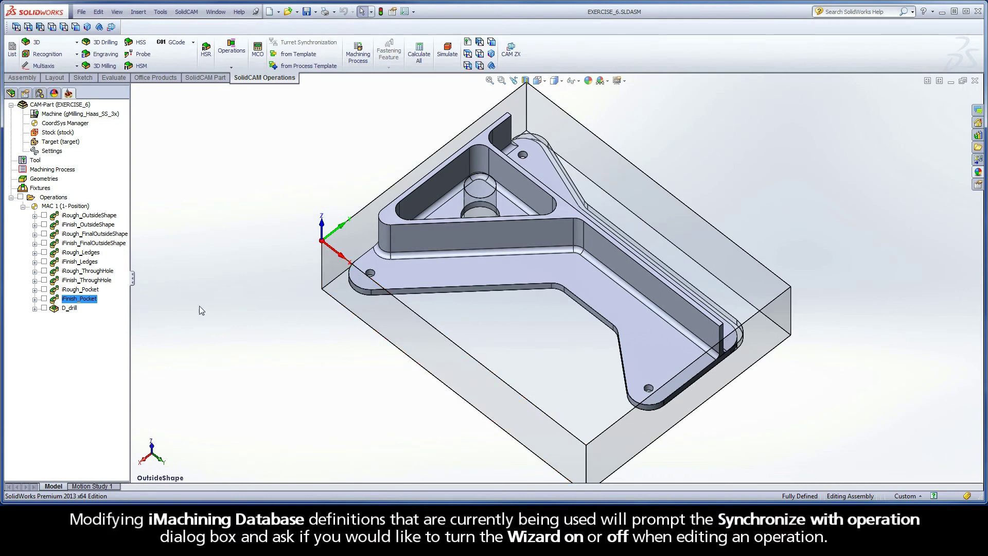
Step: Reopen iRough_OutsideShape's Technology Wizard to show S 12000 rpm and 12097 mm/min feed
{"action": "double_click", "coordinate": [84, 217]}
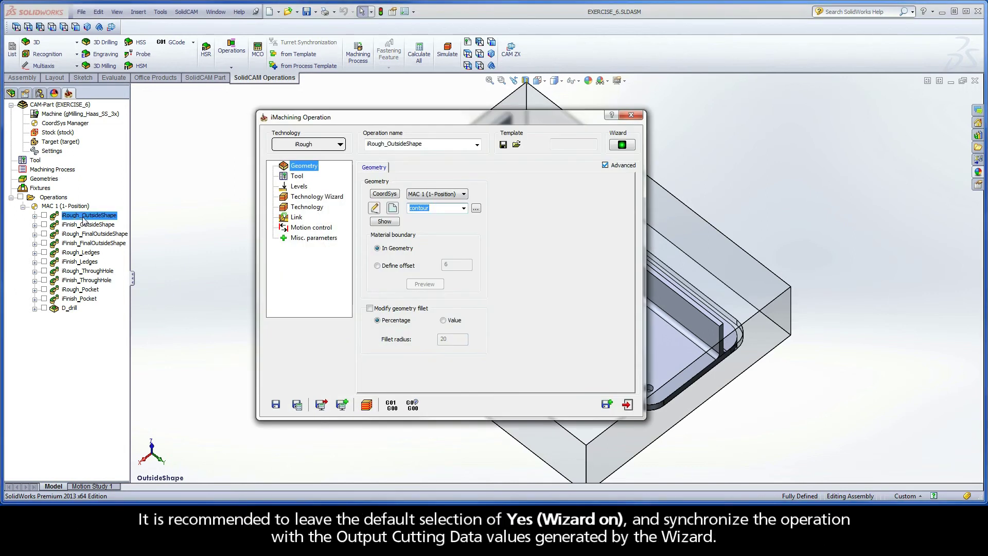
{"action": "left_click", "coordinate": [313, 199]}
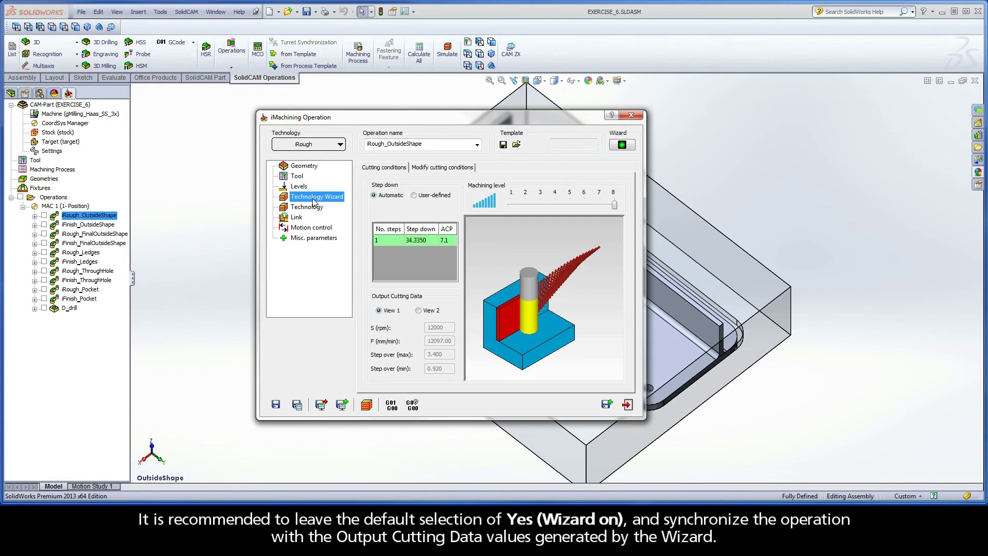